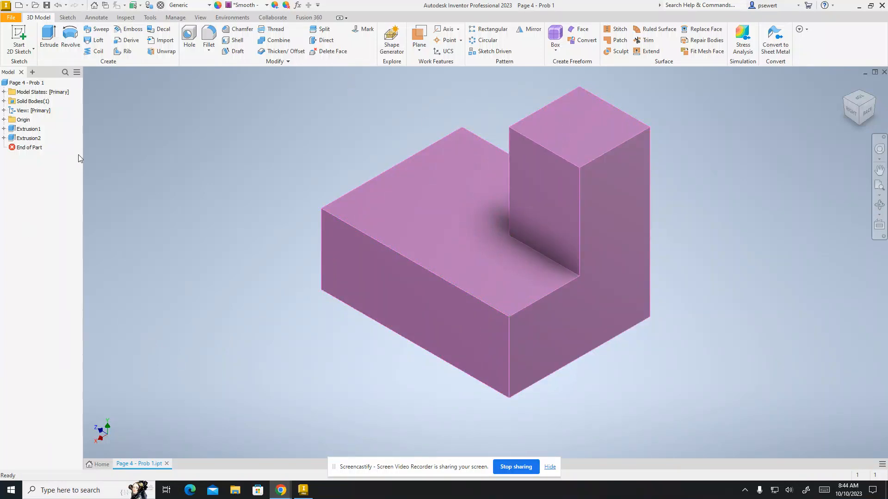
# Create a new drawing from the English ANSI (in).idw template
pyautogui.click(26, 6)
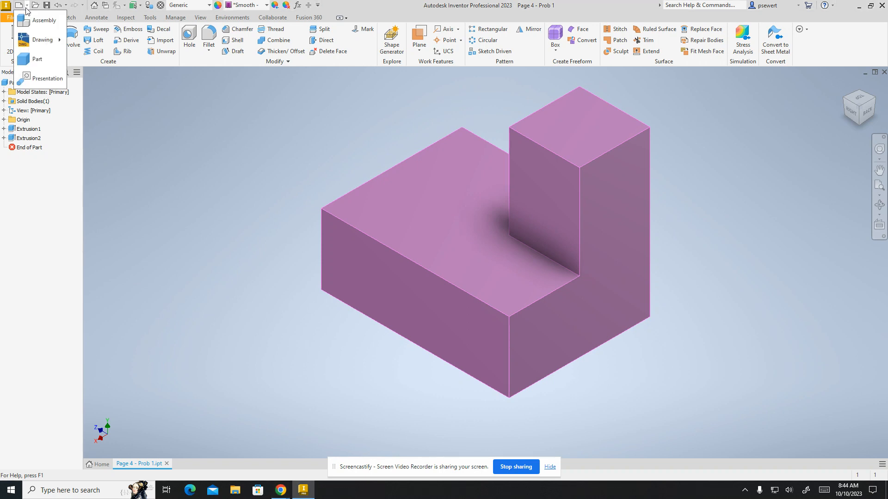
pyautogui.click(21, 10)
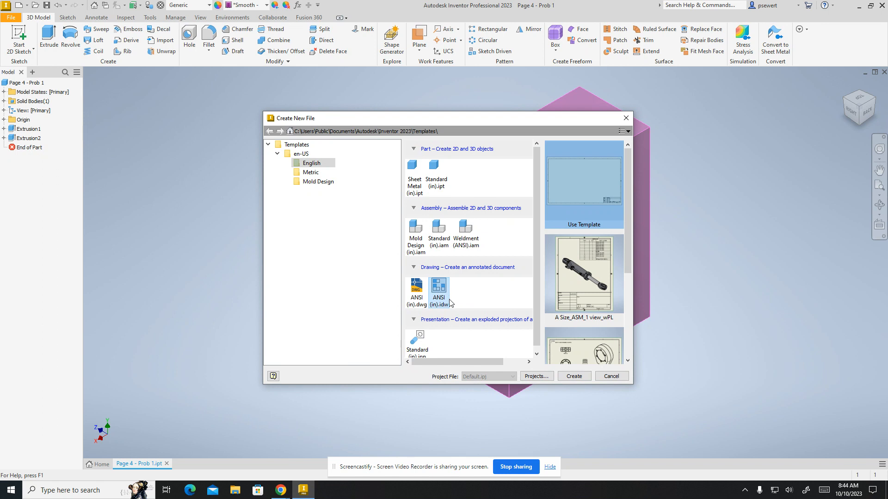
pyautogui.click(279, 156)
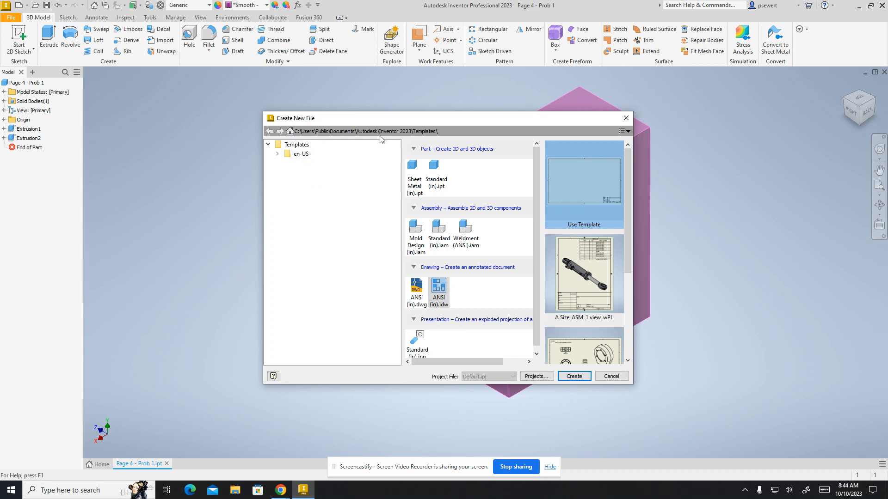
pyautogui.click(278, 154)
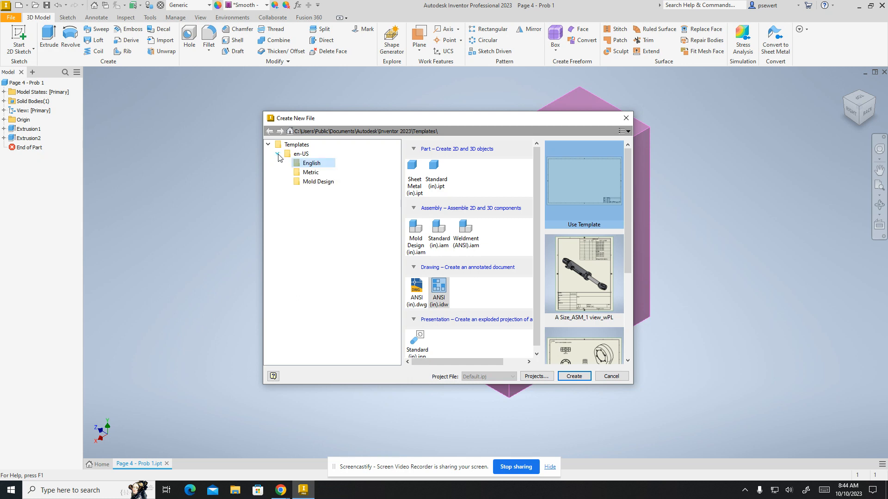
pyautogui.click(312, 164)
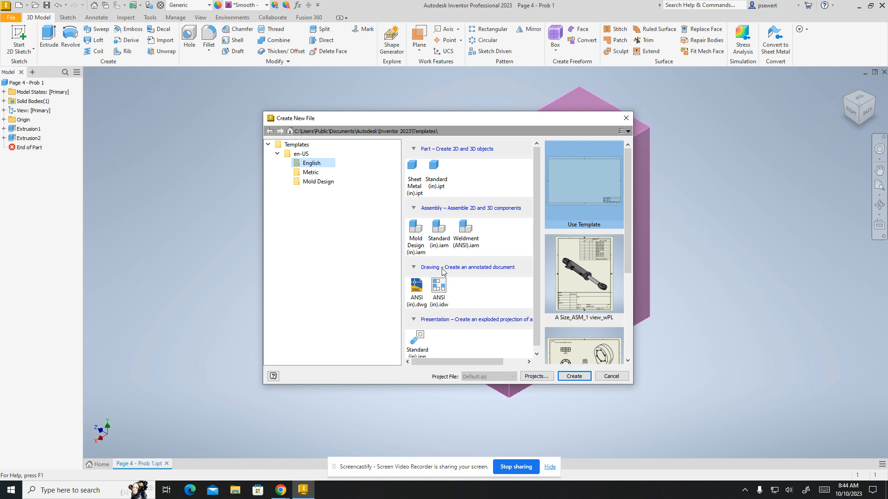
pyautogui.click(439, 287)
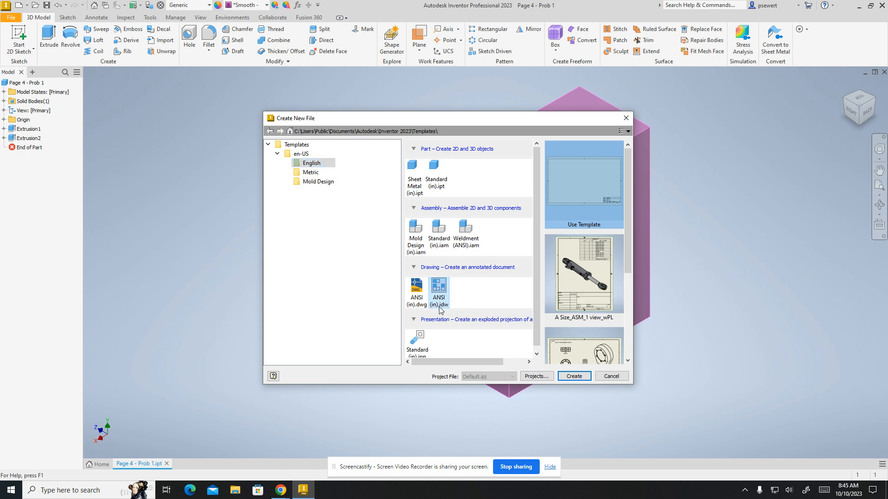
pyautogui.click(572, 376)
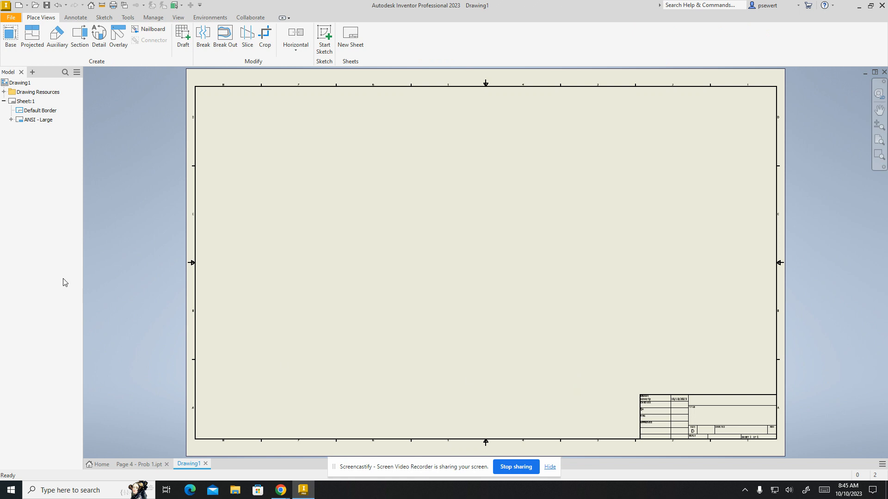
pyautogui.rightClick(19, 103)
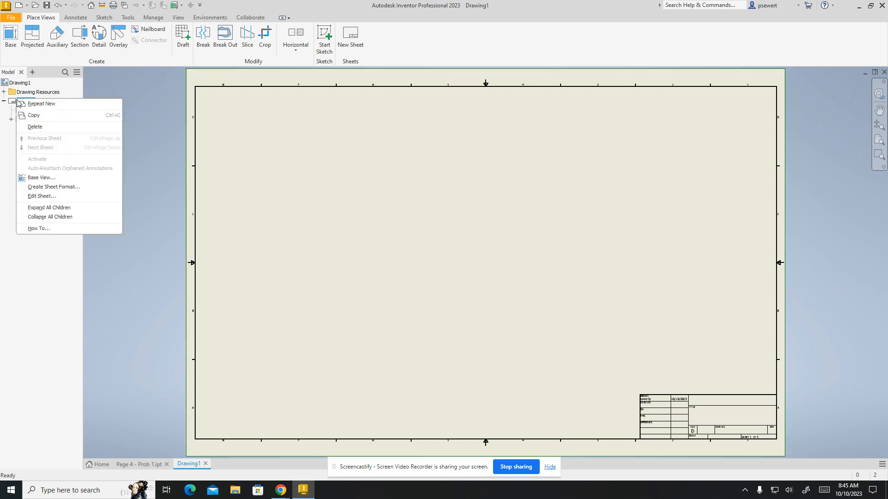
pyautogui.click(40, 197)
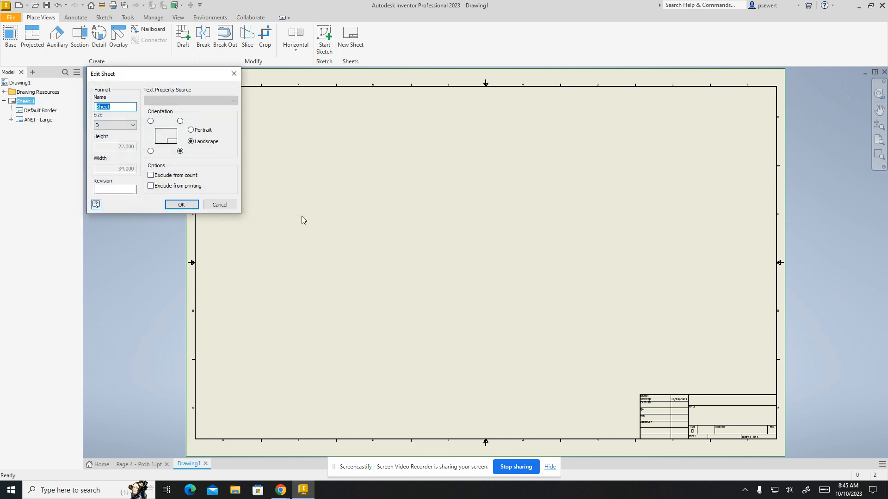
pyautogui.click(218, 205)
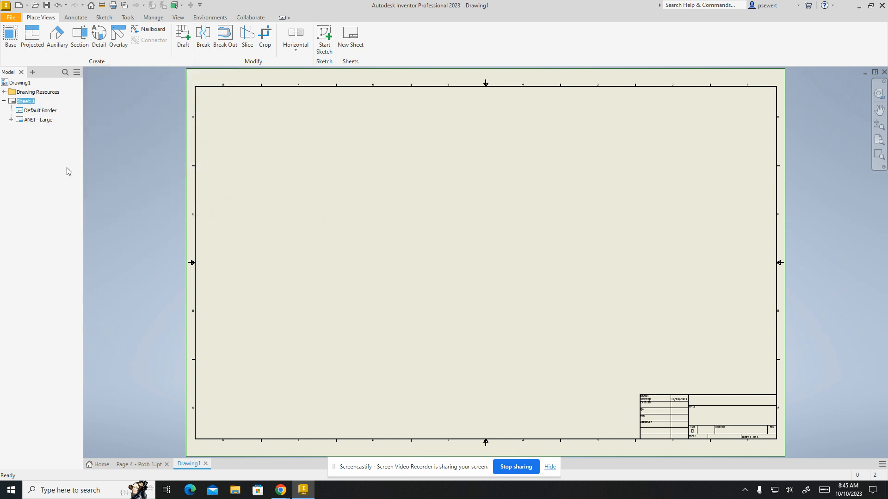
# Change the drawing sheet's size to B, keeping the landscape orientation
pyautogui.rightClick(32, 102)
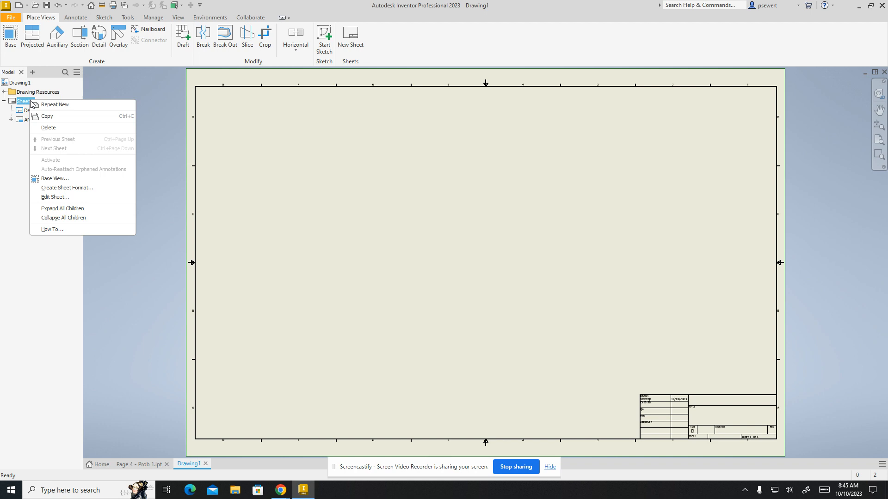
pyautogui.click(55, 198)
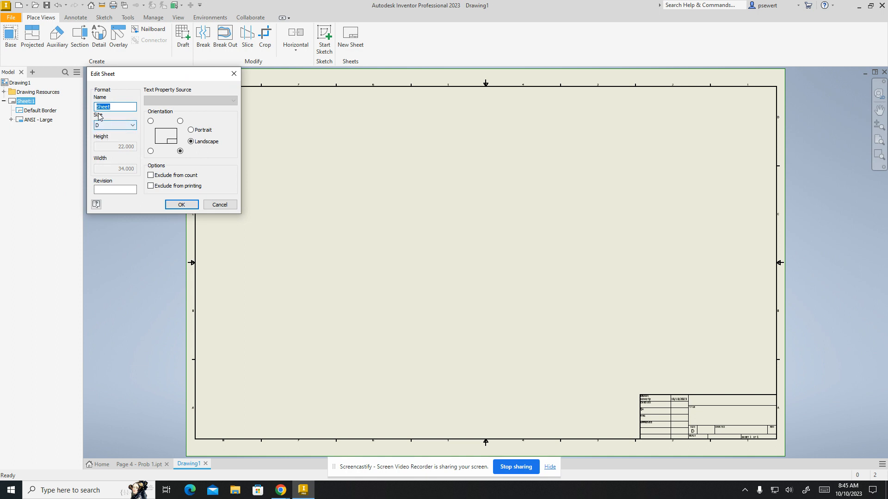
pyautogui.click(133, 125)
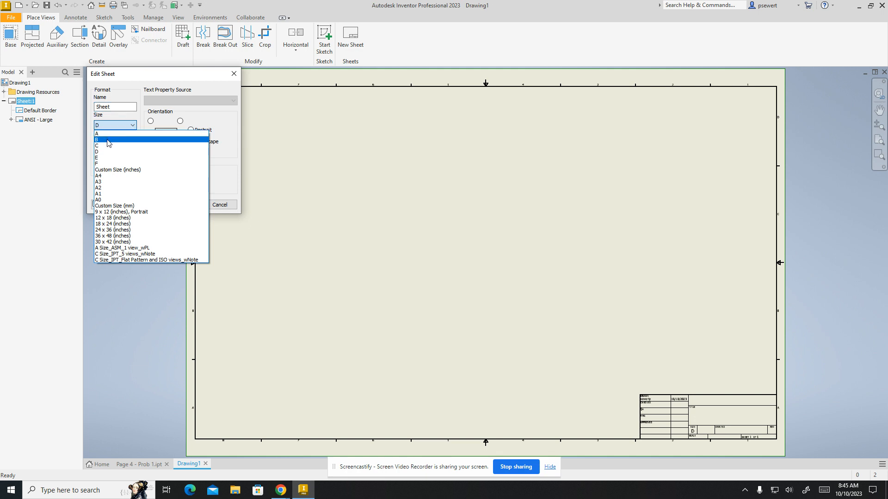
pyautogui.click(108, 140)
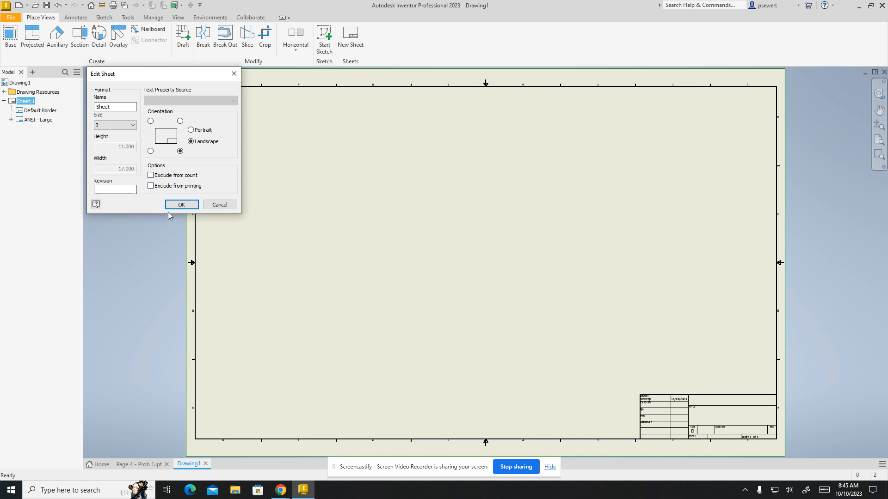
pyautogui.click(181, 205)
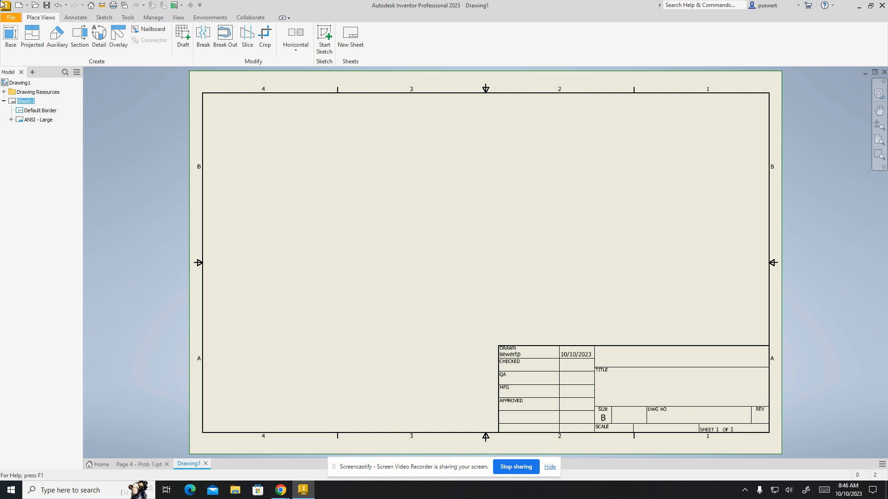
# Place a front base view of Page 4 - Prob 1.ipt at 2:1 scale and move it to the sheet's left side
pyautogui.click(14, 38)
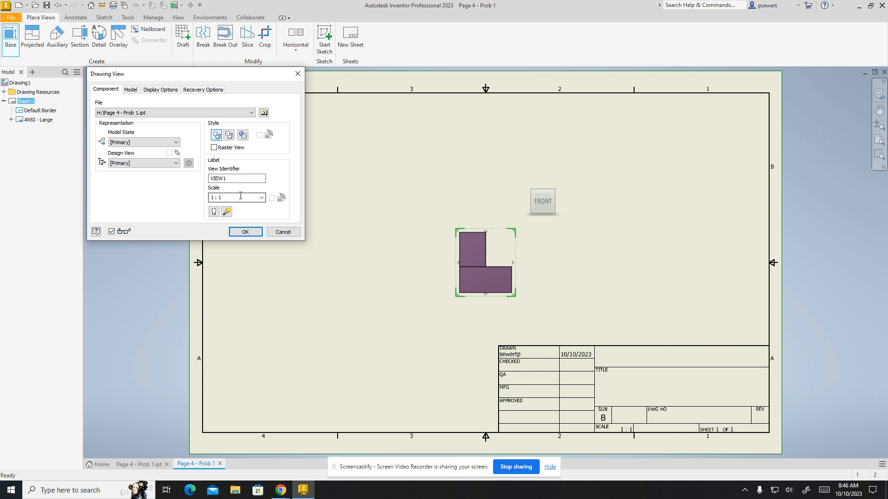
pyautogui.click(262, 198)
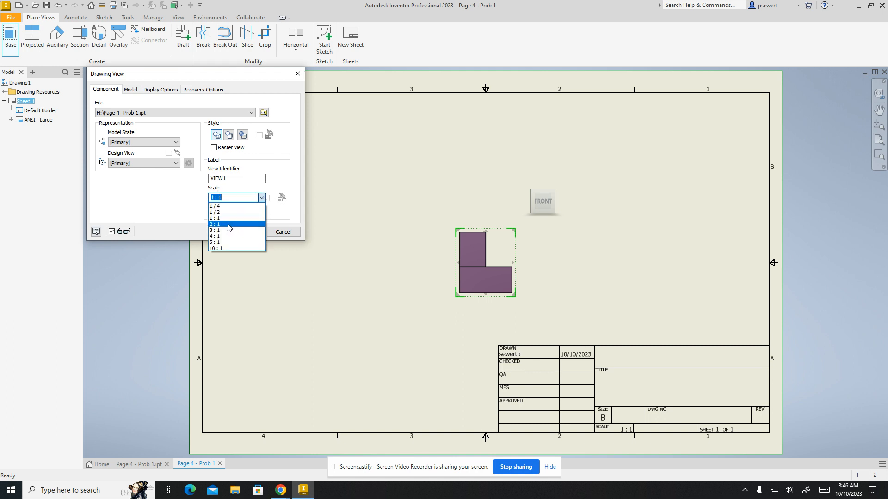
pyautogui.click(228, 224)
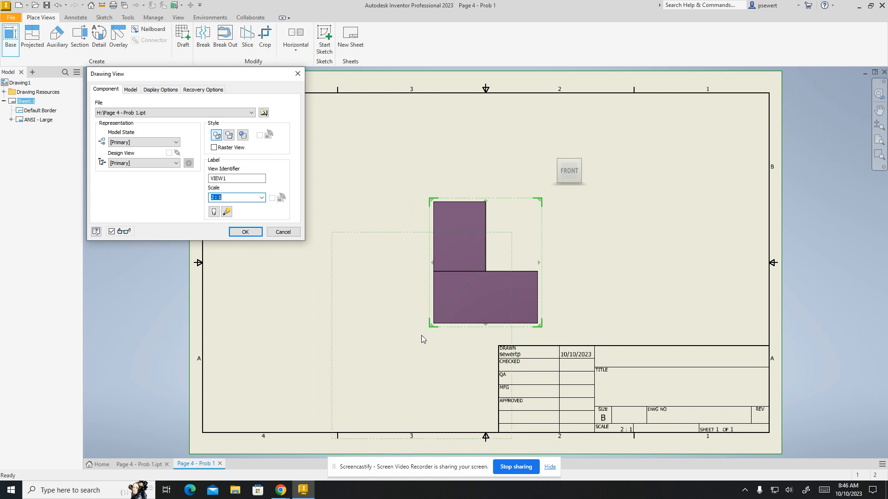
pyautogui.click(240, 232)
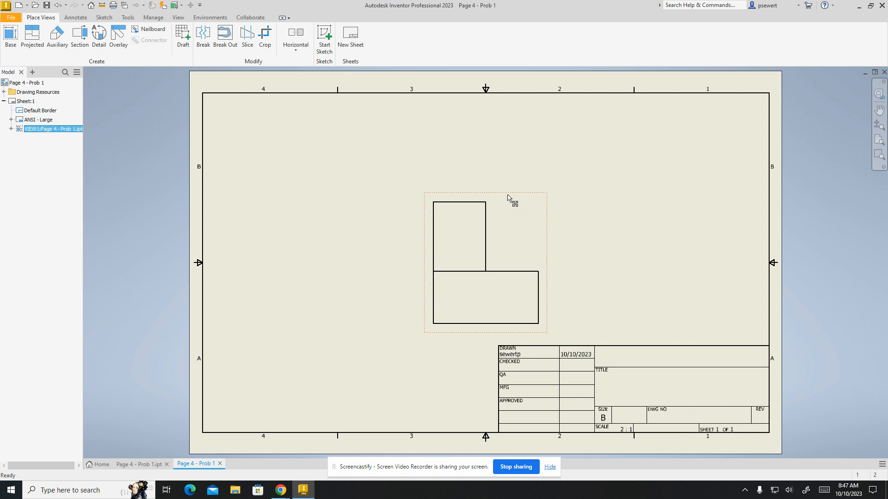
pyautogui.moveTo(507, 198)
pyautogui.mouseDown()
pyautogui.moveTo(304, 180)
pyautogui.moveTo(311, 228)
pyautogui.moveTo(312, 210)
pyautogui.mouseUp()
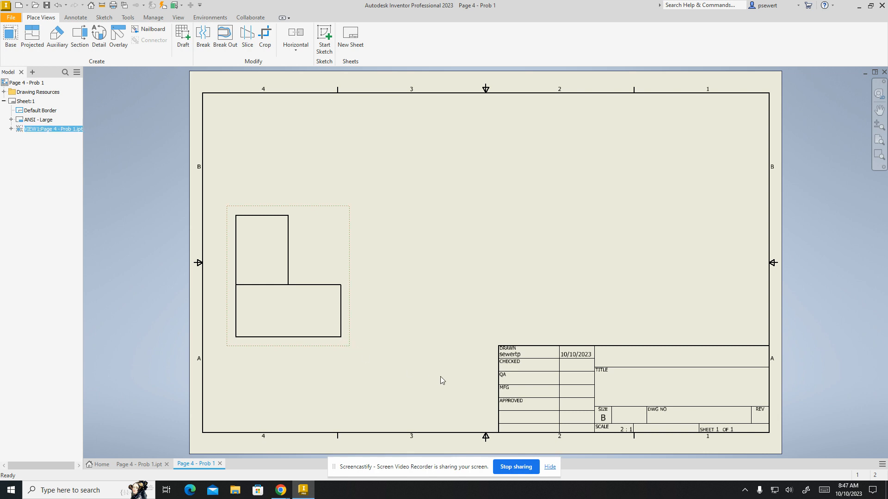
pyautogui.click(388, 345)
pyautogui.moveTo(489, 345); pyautogui.dragTo(210, 430)
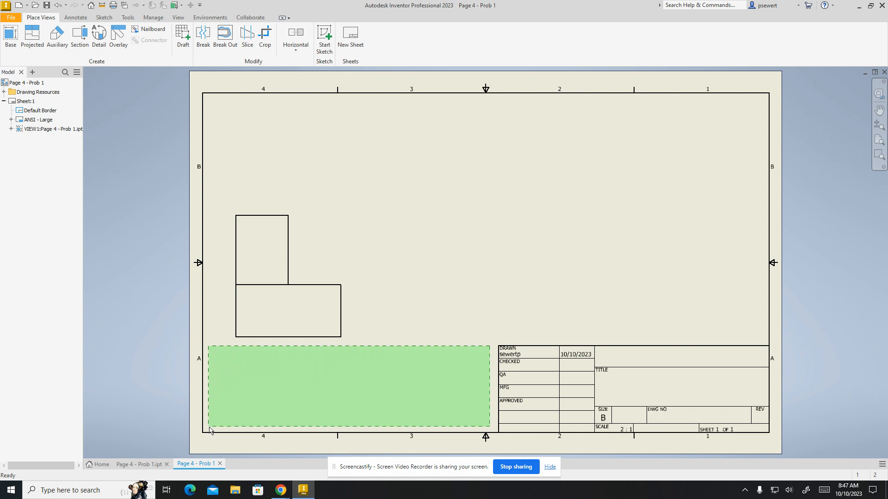
pyautogui.moveTo(210, 430); pyautogui.dragTo(210, 430)
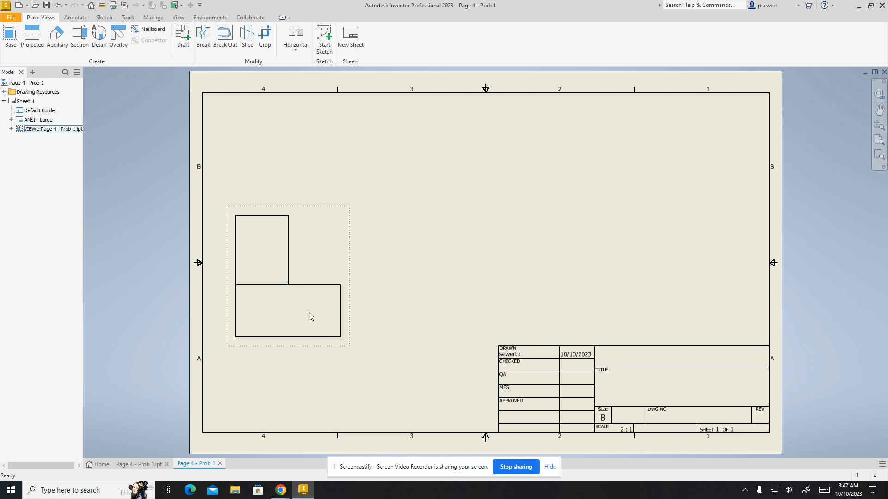
# Set the front base view's scale to 1:1 with the Hidden Line style
pyautogui.doubleClick(322, 273)
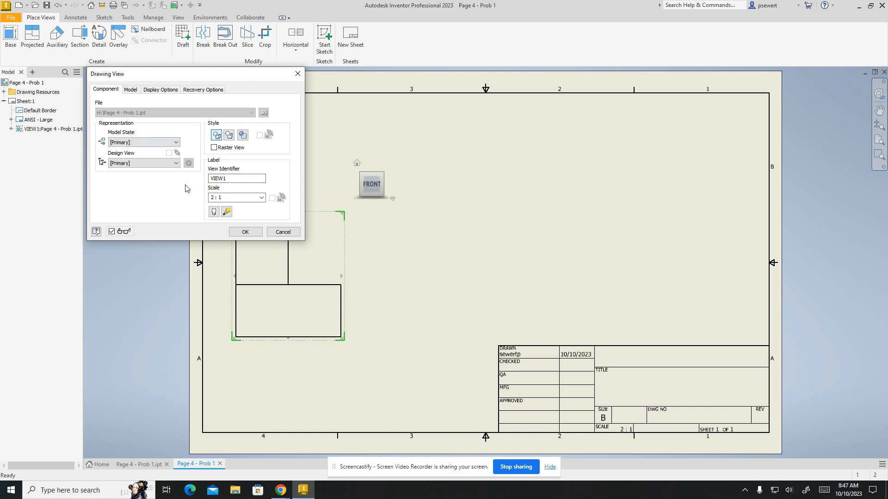
pyautogui.click(229, 198)
pyautogui.click(231, 197)
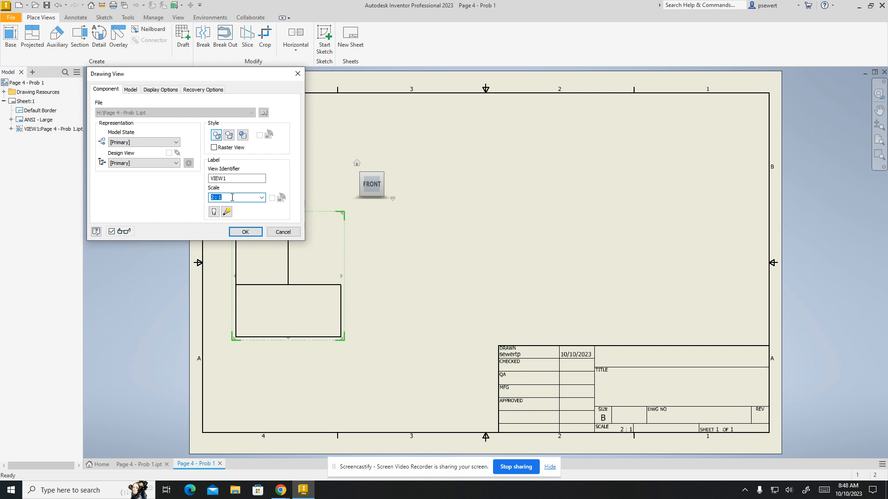
pyautogui.click(261, 198)
pyautogui.click(229, 218)
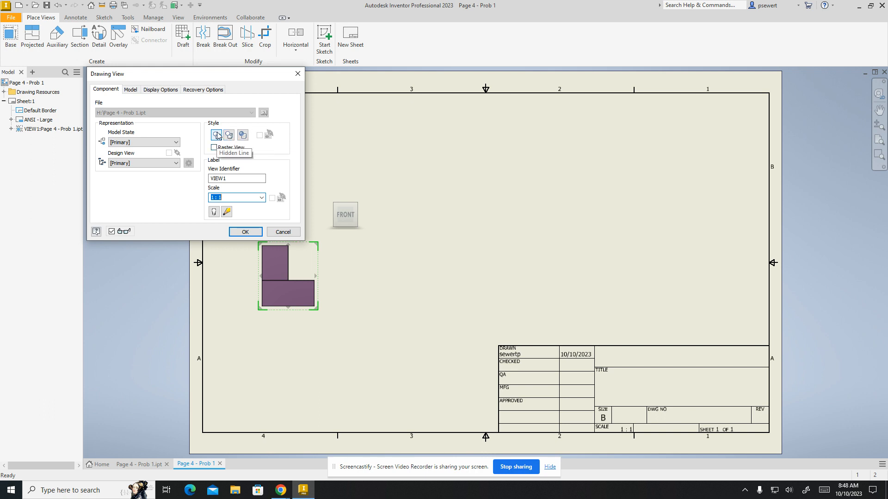
pyautogui.click(217, 135)
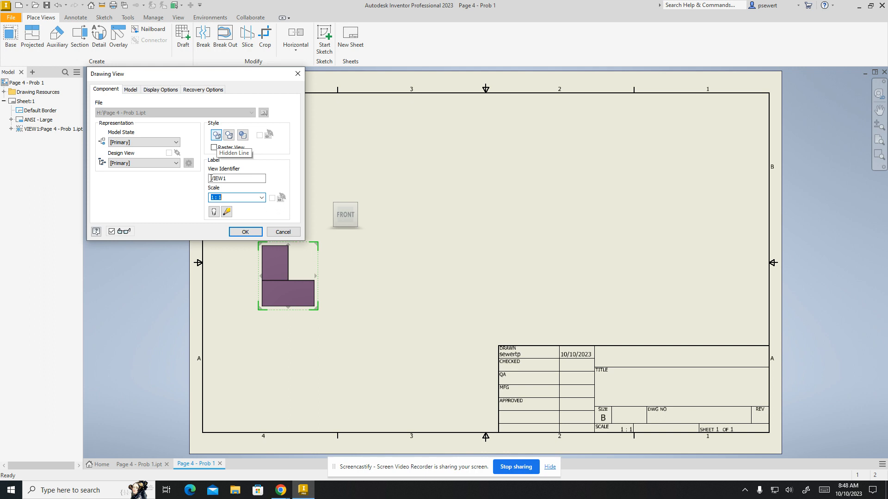
pyautogui.click(241, 232)
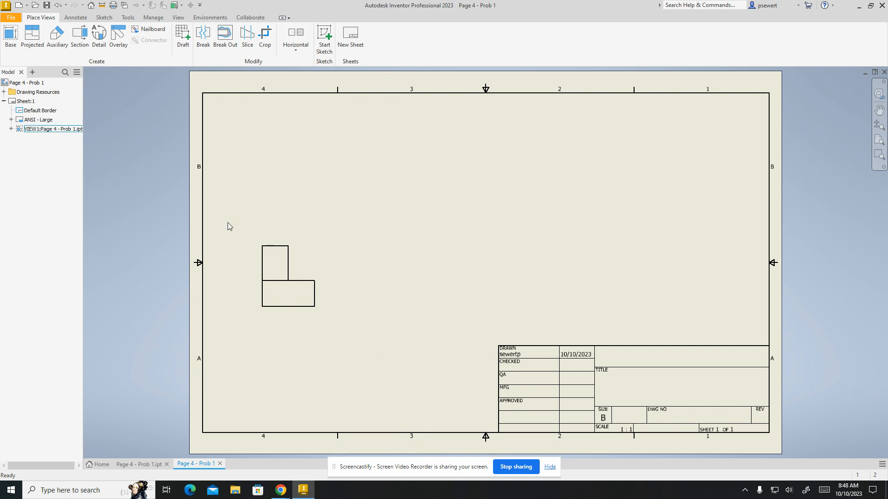
# Project a side view, a top view and an isometric view from the front view, with the isometric in the sheet's upper-right area
pyautogui.click(9, 37)
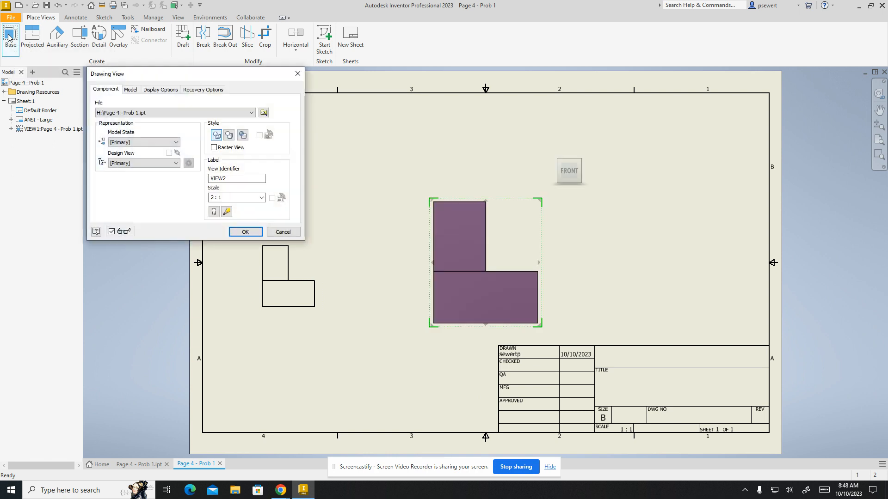
pyautogui.click(279, 233)
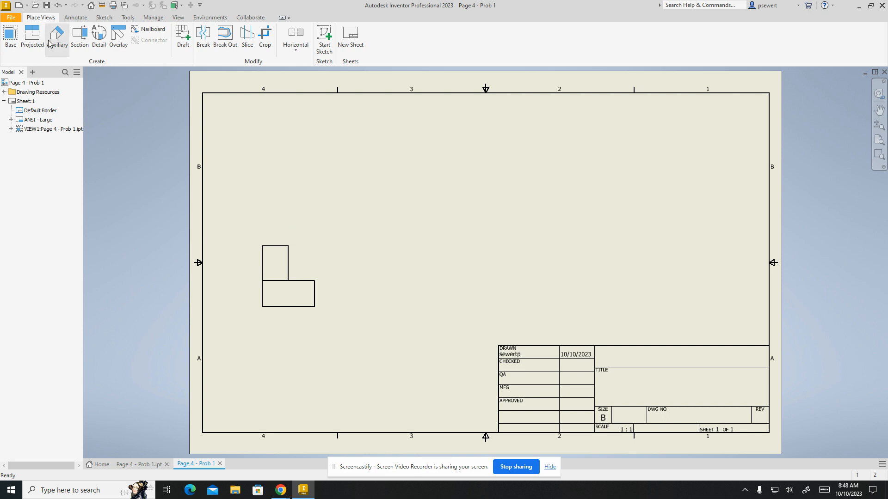
pyautogui.click(37, 43)
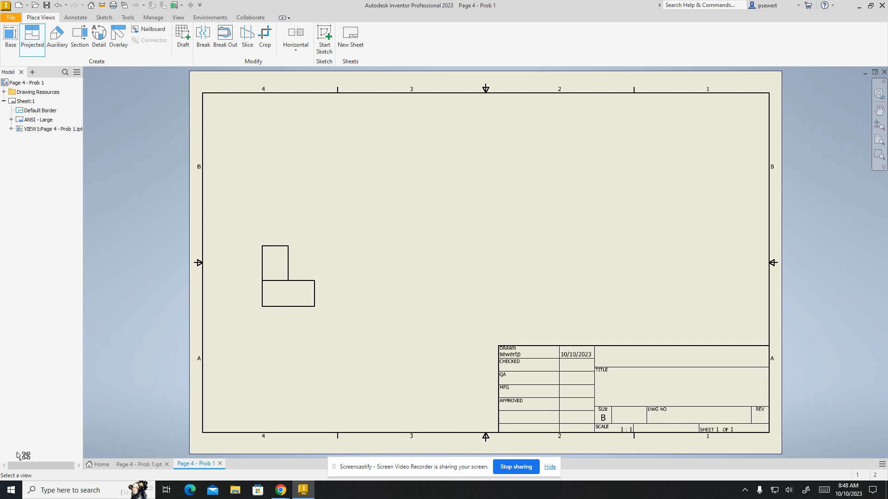
pyautogui.click(304, 263)
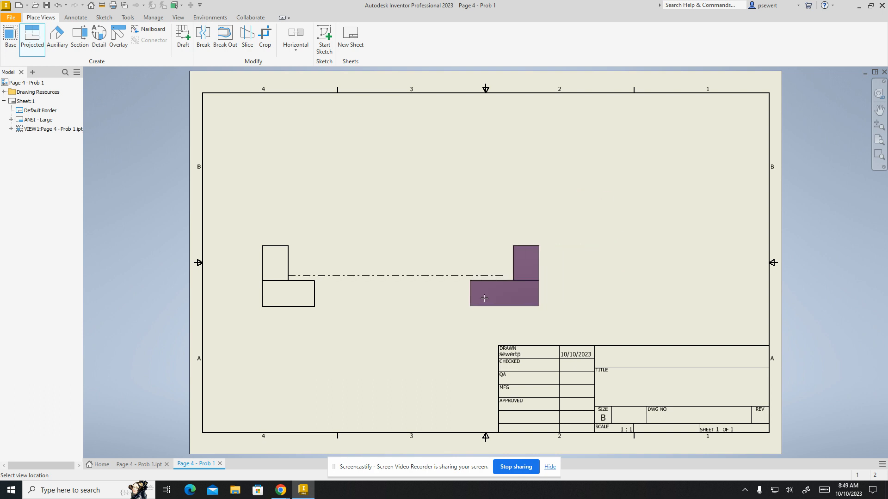
pyautogui.click(469, 299)
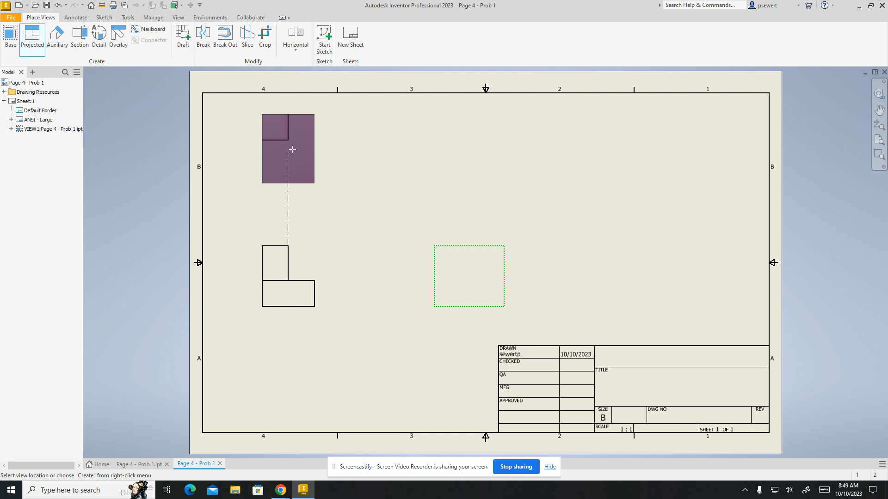
pyautogui.click(272, 161)
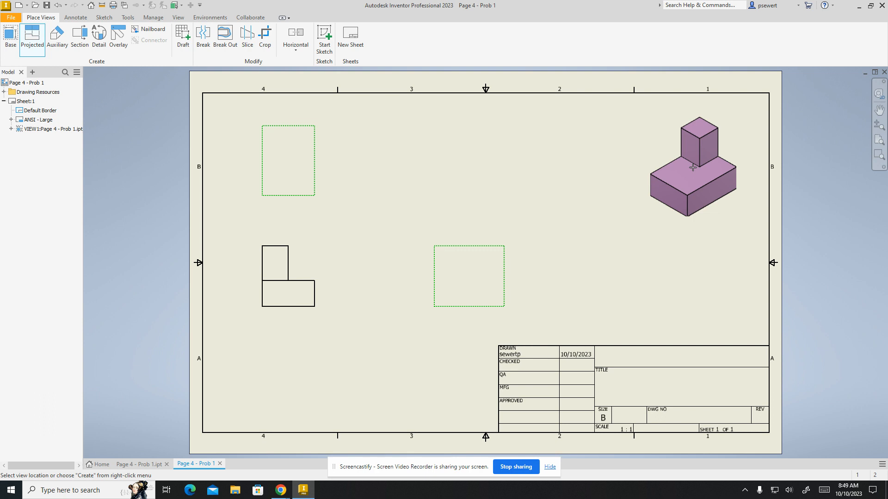
pyautogui.click(693, 167)
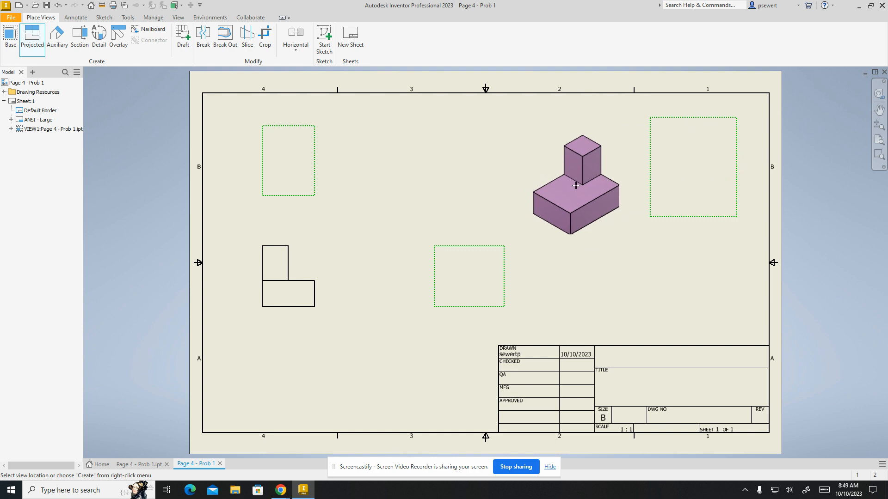
pyautogui.rightClick(566, 187)
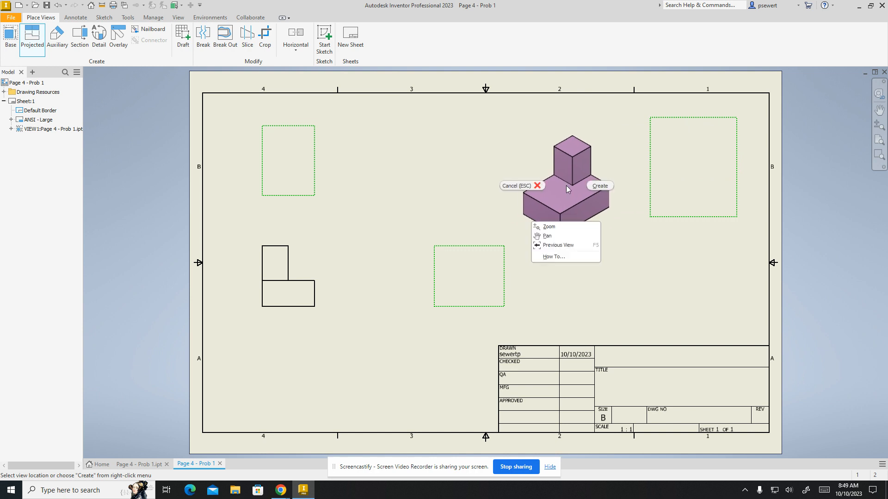
pyautogui.click(600, 186)
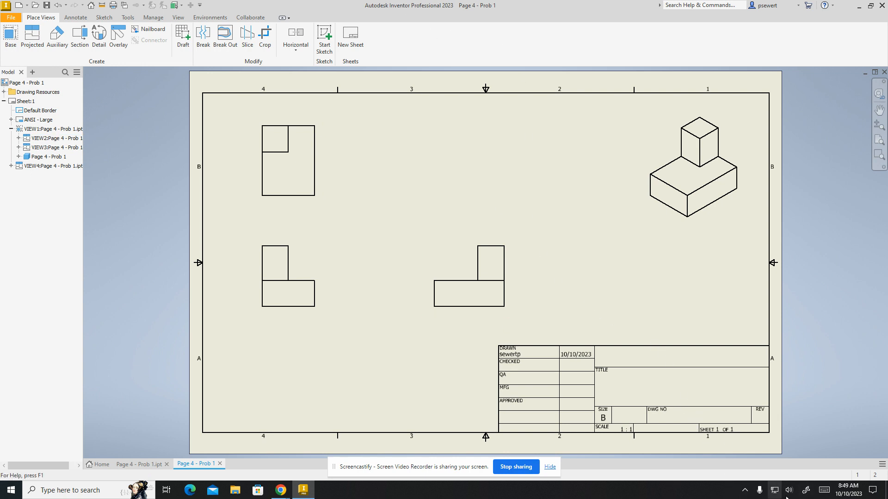
# Start a text note with its box spanning the empty title block cell above TITLE
pyautogui.scroll(2, 668, 389)
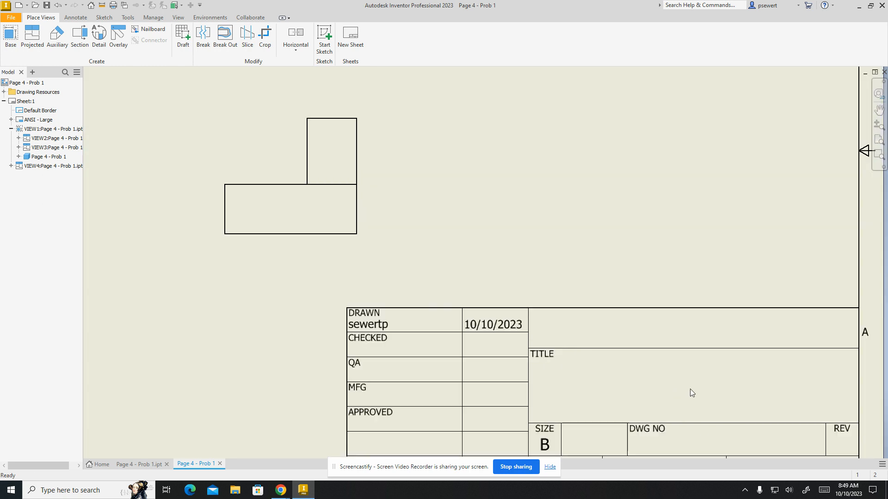
pyautogui.scroll(2, 688, 393)
pyautogui.moveTo(688, 398)
pyautogui.mouseDown(button='middle')
pyautogui.moveTo(670, 359)
pyautogui.moveTo(758, 289)
pyautogui.moveTo(660, 272)
pyautogui.moveTo(443, 276)
pyautogui.moveTo(663, 311)
pyautogui.moveTo(886, 311)
pyautogui.moveTo(842, 270)
pyautogui.mouseUp(button='middle')
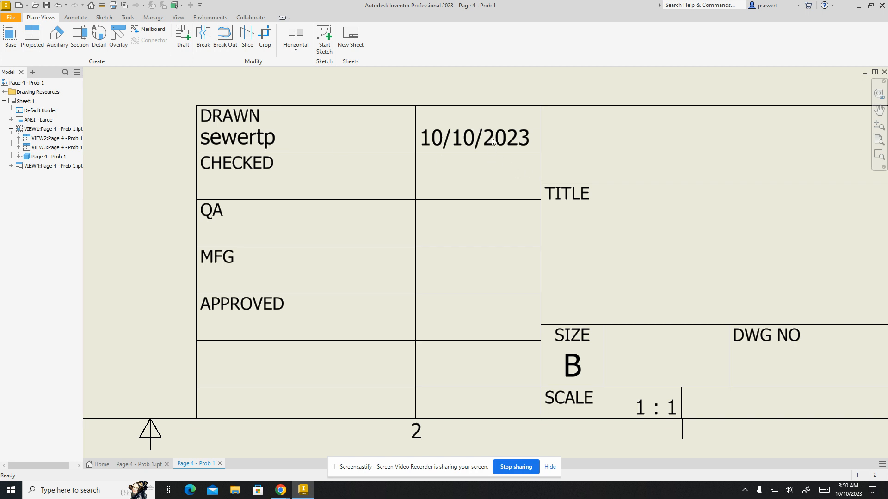
pyautogui.moveTo(836, 261); pyautogui.dragTo(804, 271, button='middle')
pyautogui.moveTo(804, 271)
pyautogui.mouseDown()
pyautogui.moveTo(515, 289)
pyautogui.moveTo(474, 305)
pyautogui.moveTo(492, 259)
pyautogui.mouseUp()
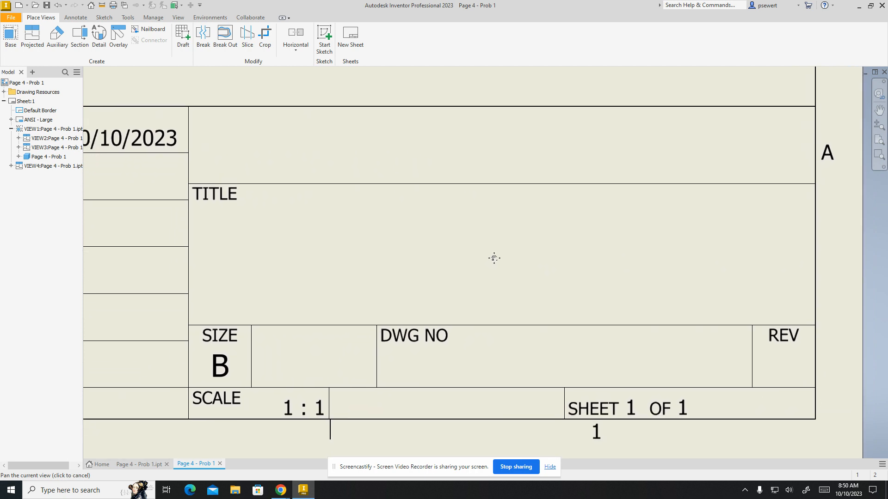
pyautogui.press('Escape')
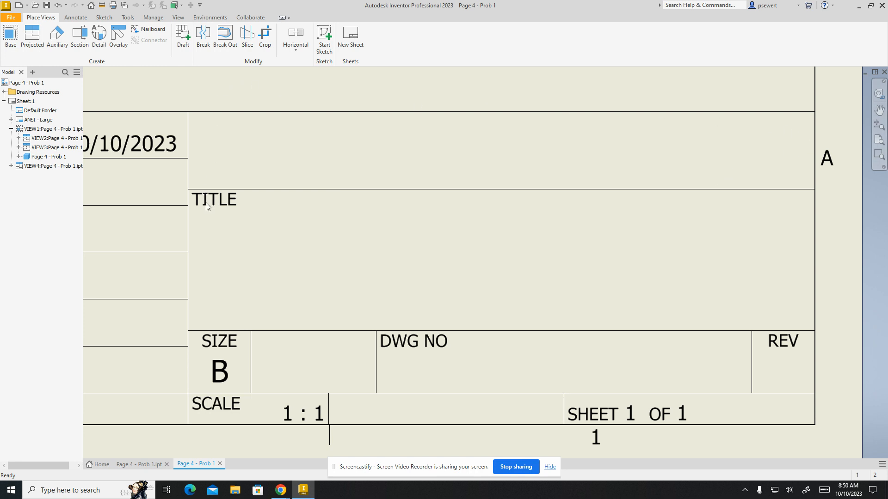
pyautogui.click(76, 19)
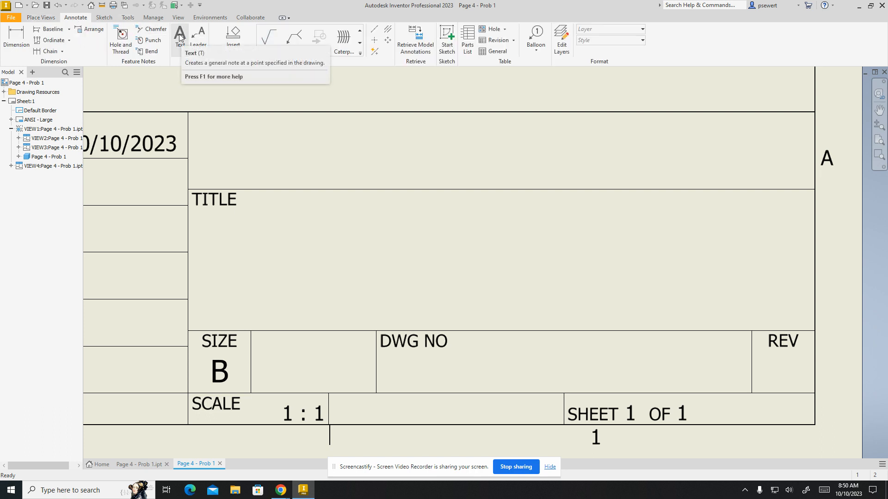
pyautogui.click(179, 34)
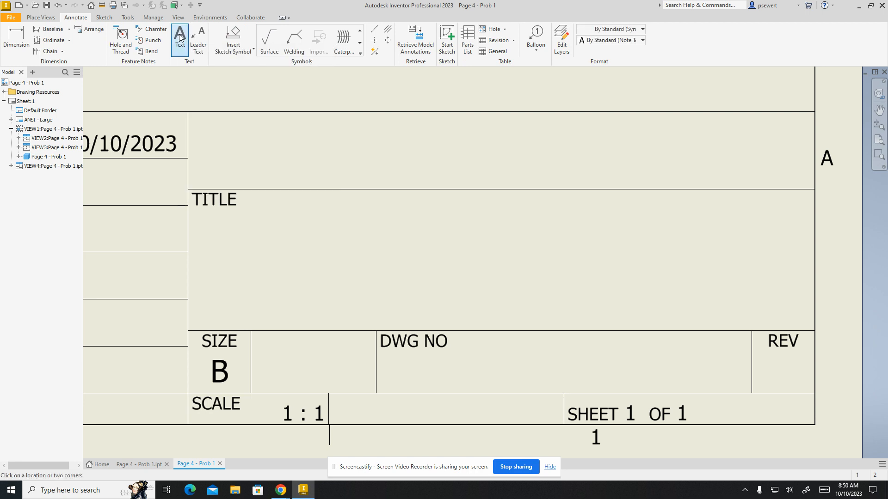
pyautogui.click(193, 117)
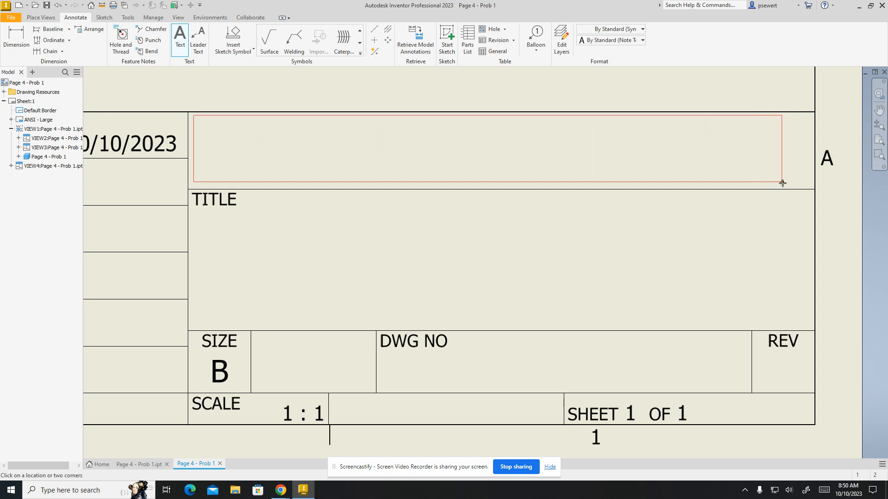
pyautogui.click(809, 187)
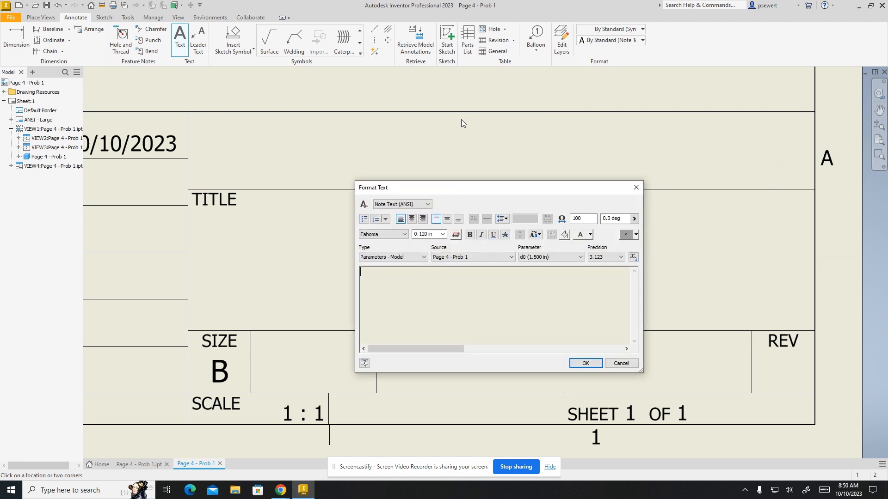
# Enter the drafter's title and surname in capitals as the note's text
pyautogui.moveTo(458, 190); pyautogui.dragTo(451, 114)
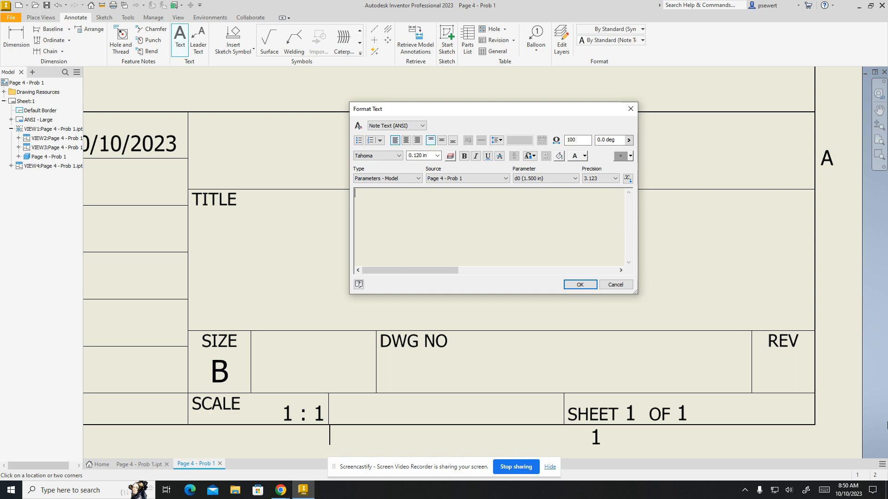
pyautogui.write('m')
pyautogui.press('BackSpace')
pyautogui.write('MR. SEWERT')
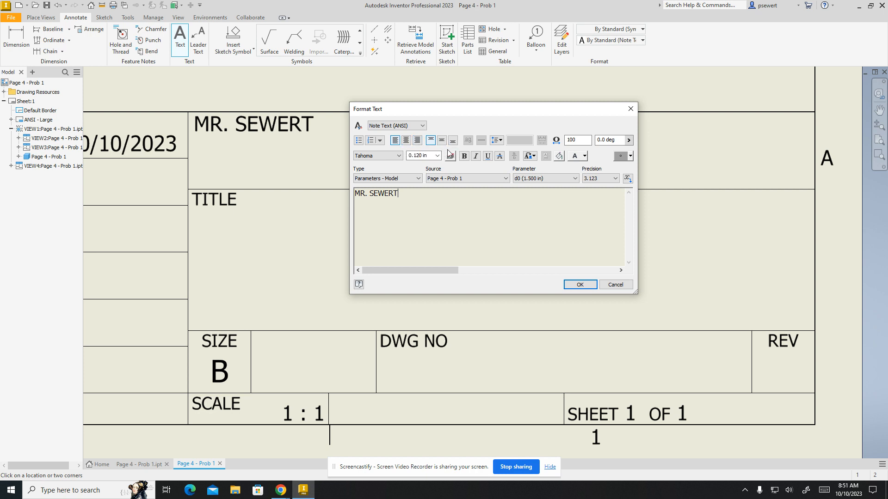
# Try to set the note's text height to 0.240 in, apply bottom justification and place the note
pyautogui.click(476, 156)
pyautogui.click(437, 156)
pyautogui.click(424, 179)
pyautogui.click(452, 141)
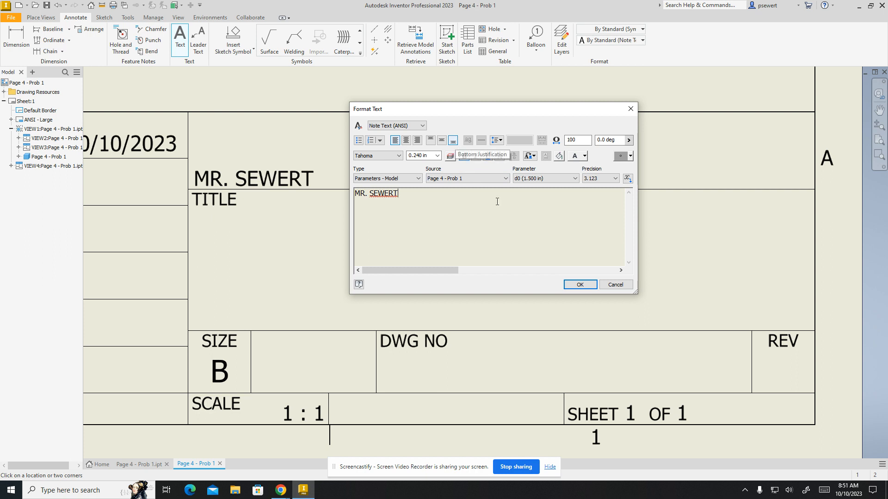
pyautogui.click(576, 288)
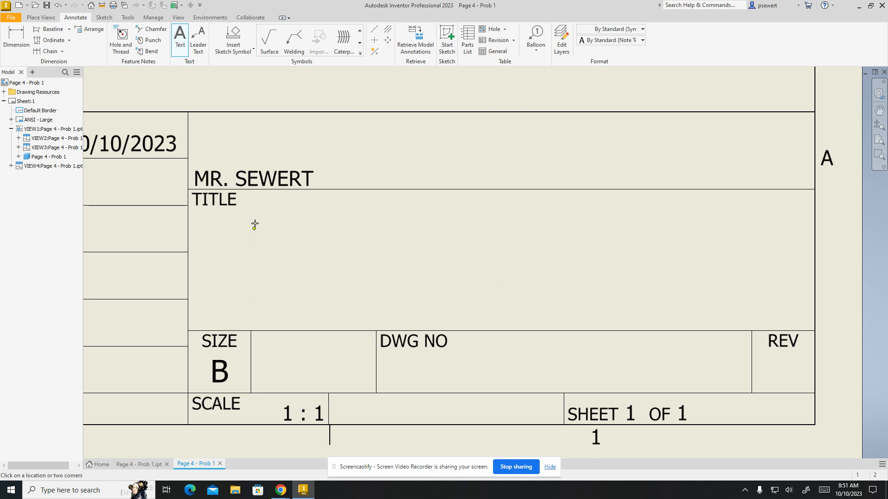
# Change the name note's justification to center horizontally and middle vertically within its title block cell
pyautogui.press('Escape')
pyautogui.click(307, 174)
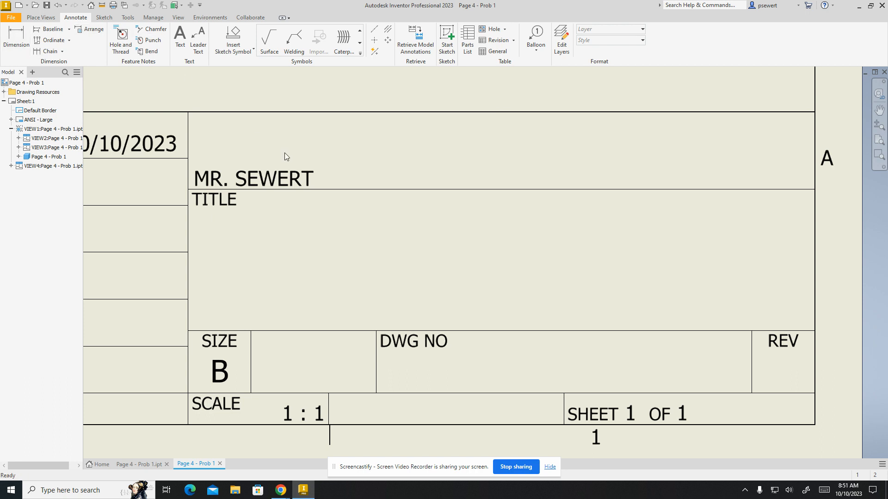
pyautogui.doubleClick(277, 174)
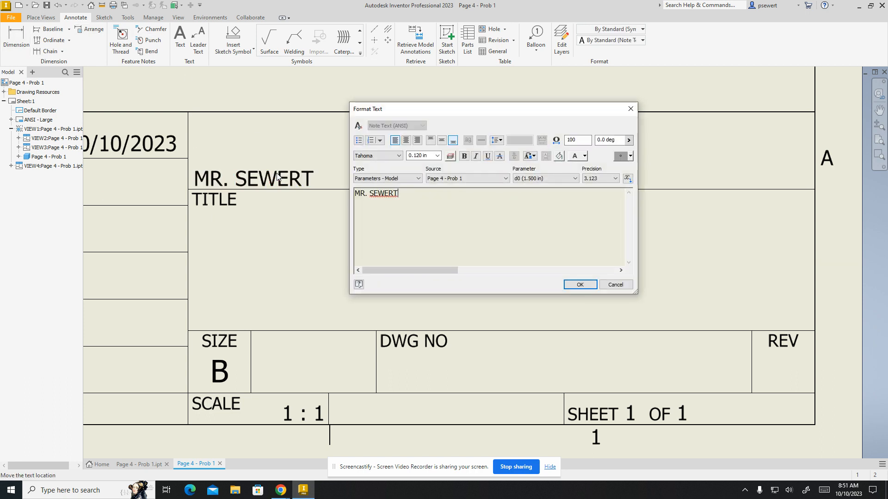
pyautogui.click(406, 140)
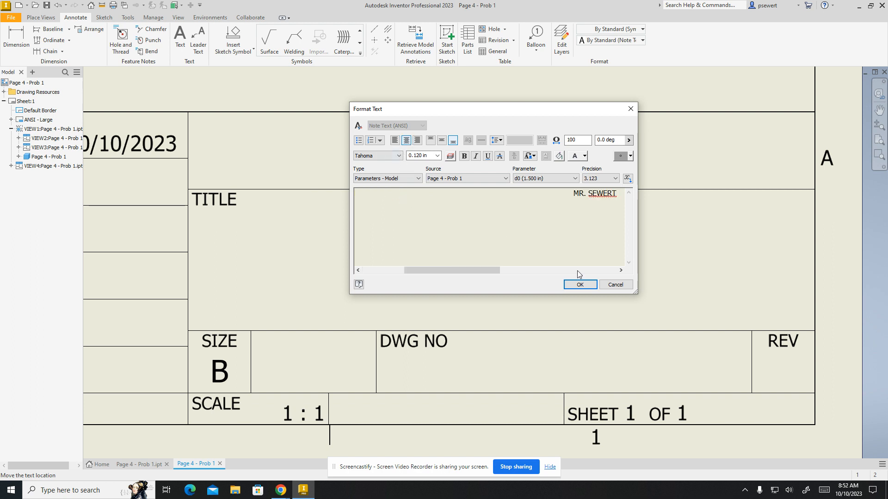
pyautogui.click(579, 285)
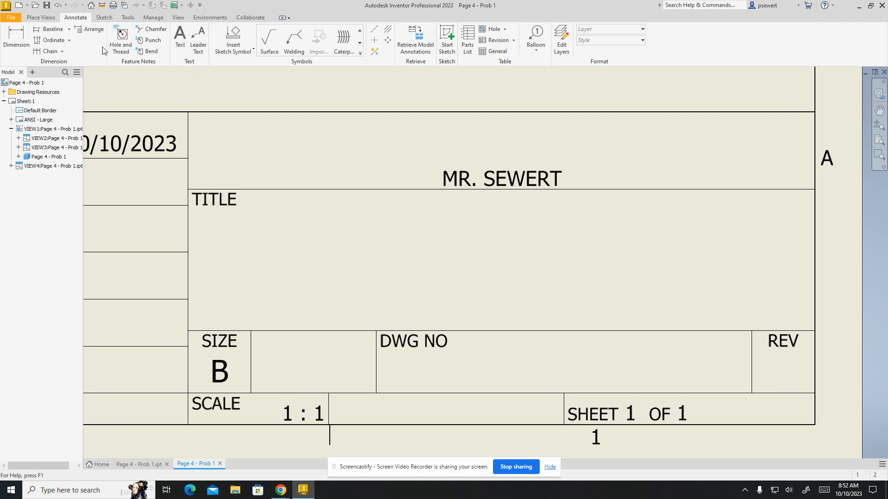
pyautogui.doubleClick(503, 178)
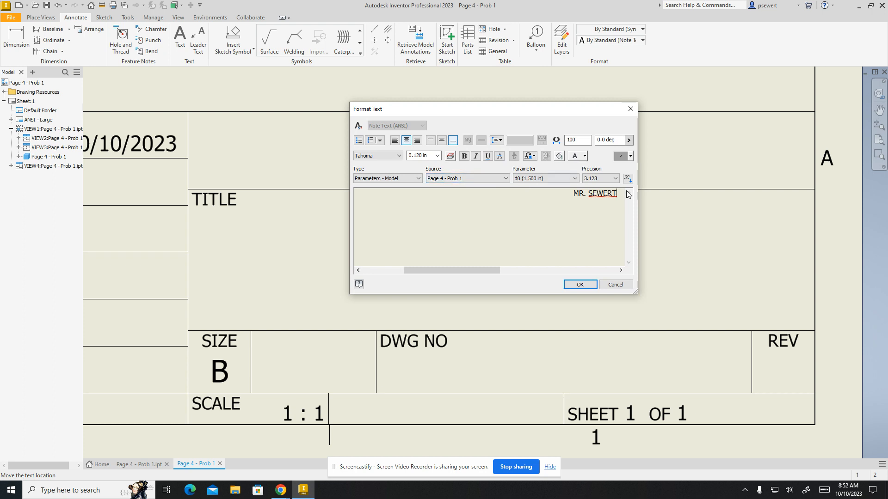
pyautogui.click(442, 143)
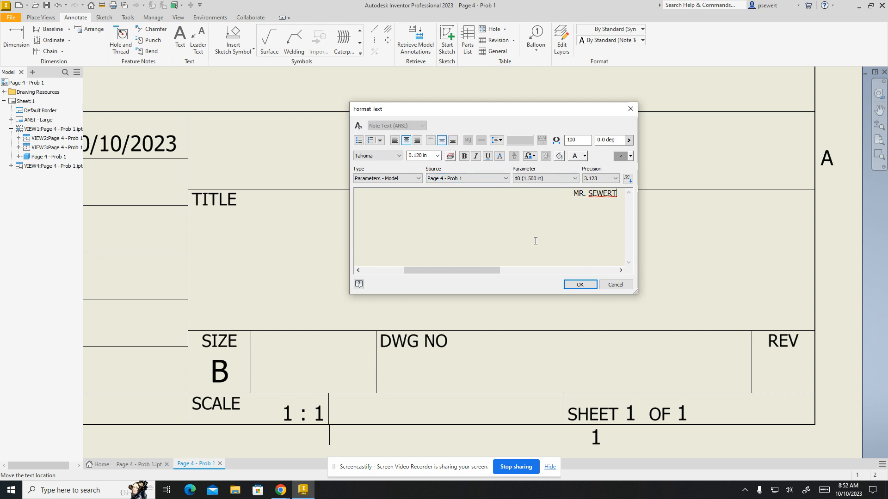
pyautogui.click(581, 283)
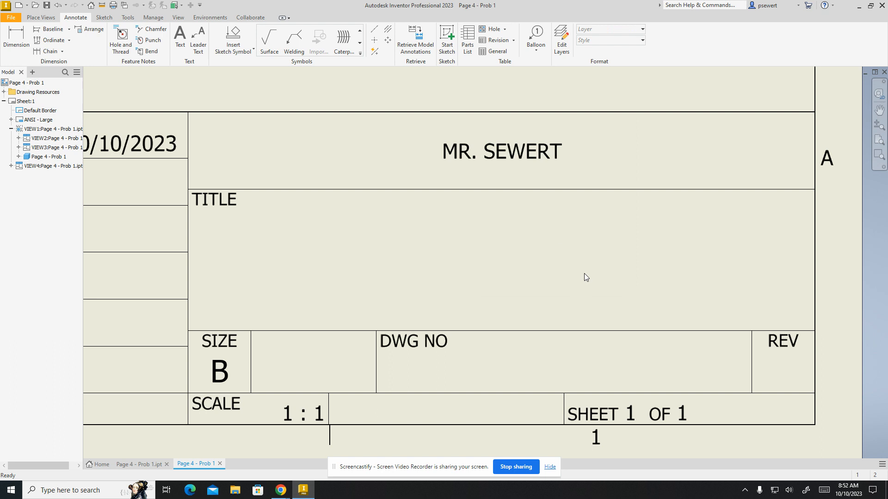
# Save the drawing as Page 4 - Prob 1 in Inventor Drawing (*.idw) format in the H: home directory
pyautogui.click(47, 6)
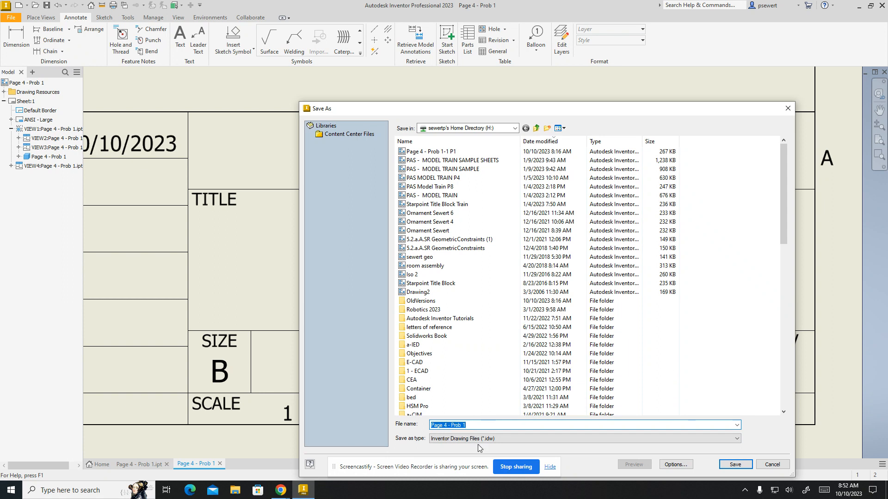
pyautogui.click(724, 464)
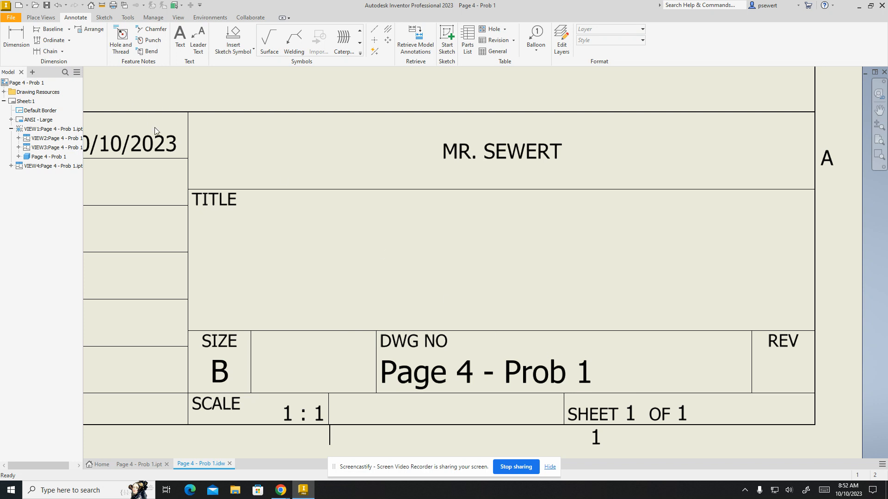
pyautogui.middleClick(260, 248)
pyautogui.middleClick(260, 248)
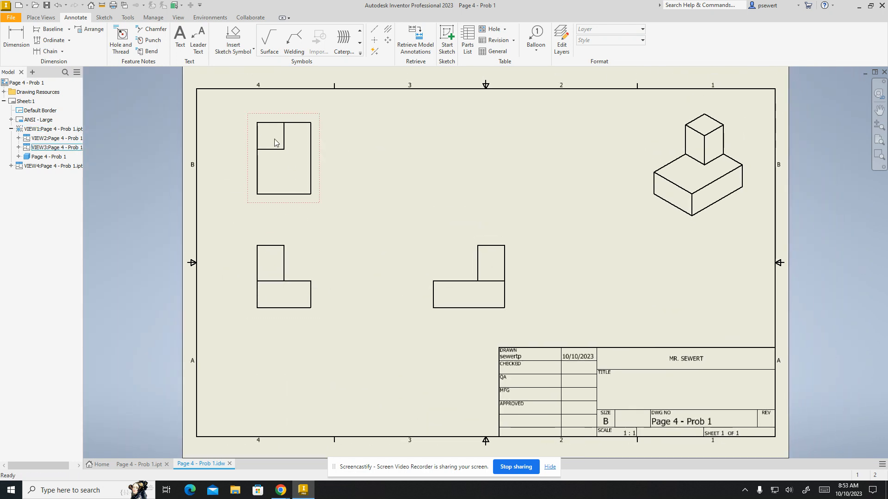